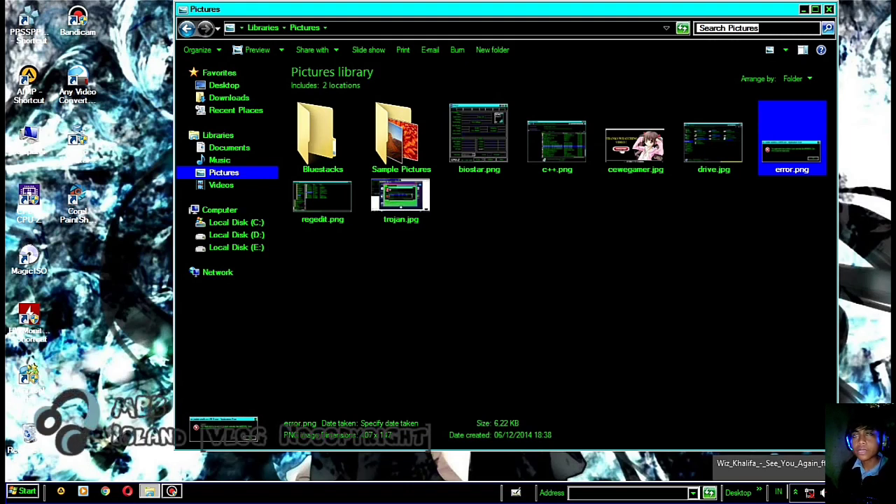
{"action": "key", "text": "Return"}
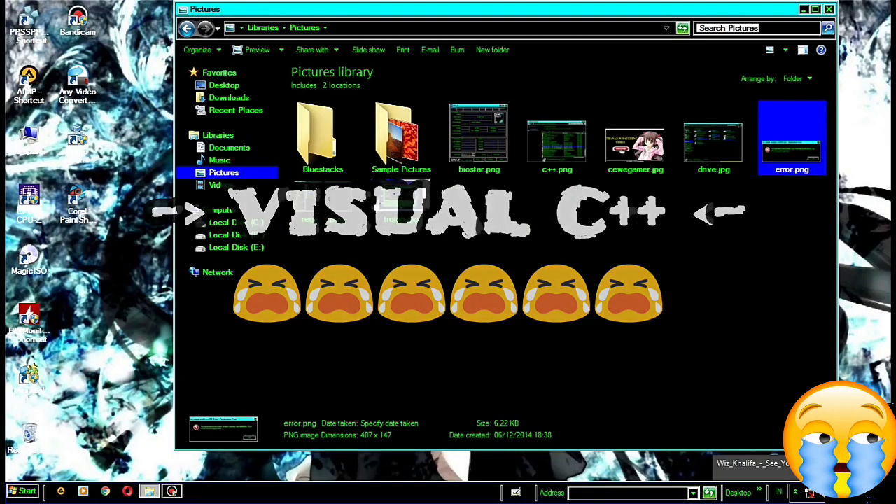
{"action": "left_click", "coordinate": [560, 315]}
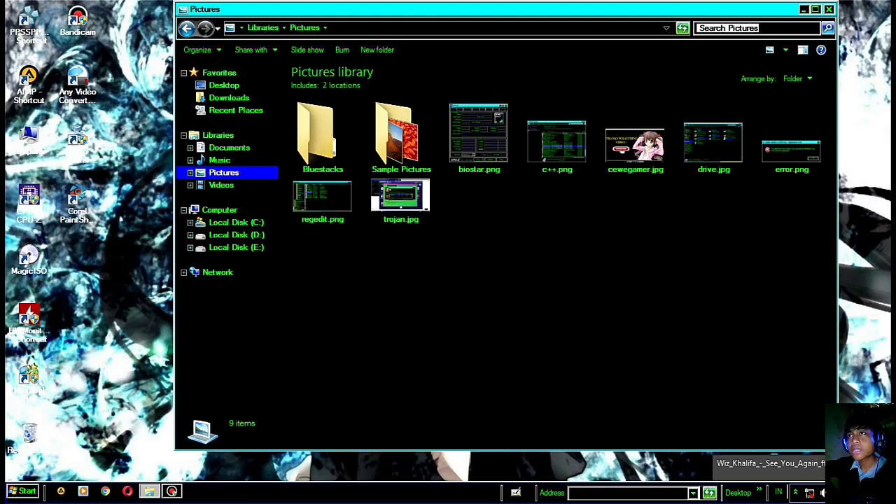
Look through the list of all installed programs for the antivirus application.
{"action": "key", "text": "super"}
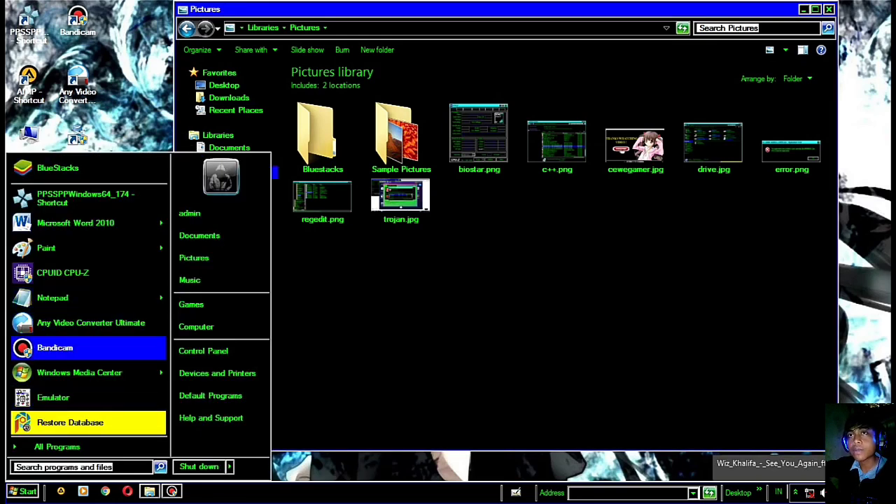
{"action": "left_click", "coordinate": [57, 447]}
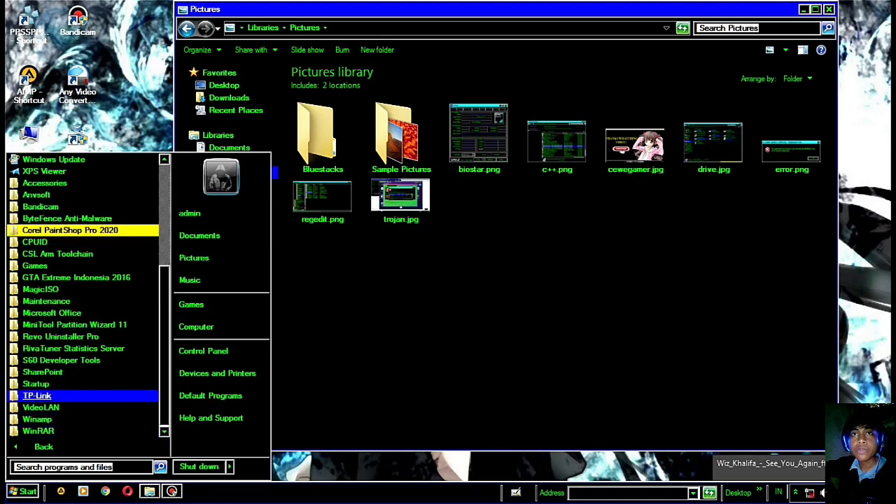
{"action": "key", "text": "Down"}
{"action": "key", "text": "Down"}
{"action": "key", "text": "Down"}
{"action": "key", "text": "Down"}
{"action": "key", "text": "Down"}
{"action": "key", "text": "Up"}
{"action": "key", "text": "Up"}
{"action": "key", "text": "Up"}
{"action": "key", "text": "Up"}
{"action": "key", "text": "Up"}
{"action": "key", "text": "Up"}
{"action": "key", "text": "Up"}
{"action": "key", "text": "Up"}
{"action": "key", "text": "Up"}
{"action": "key", "text": "Down"}
{"action": "key", "text": "Down"}
{"action": "key", "text": "Down"}
{"action": "key", "text": "Down"}
{"action": "key", "text": "Down"}
{"action": "key", "text": "Down"}
{"action": "key", "text": "Down"}
{"action": "key", "text": "Down"}
{"action": "key", "text": "Down"}
{"action": "key", "text": "Down"}
{"action": "key", "text": "Up"}
{"action": "key", "text": "Up"}
{"action": "key", "text": "Up"}
{"action": "key", "text": "Up"}
{"action": "key", "text": "Up"}
{"action": "key", "text": "Up"}
{"action": "key", "text": "Up"}
{"action": "key", "text": "Up"}
{"action": "key", "text": "Up"}
{"action": "key", "text": "Up"}
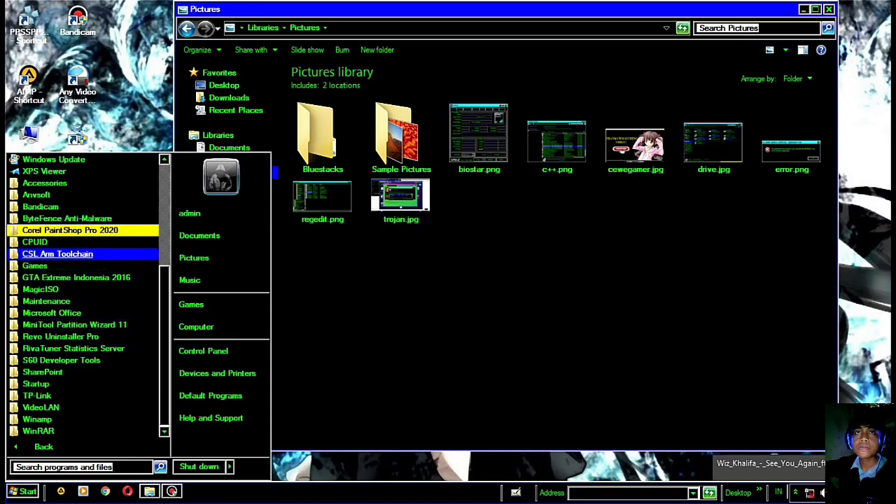
{"action": "key", "text": "Up"}
{"action": "key", "text": "Up"}
{"action": "key", "text": "Up"}
{"action": "key", "text": "Up"}
{"action": "key", "text": "Down"}
{"action": "key", "text": "Down"}
{"action": "key", "text": "Down"}
{"action": "key", "text": "Down"}
{"action": "key", "text": "Down"}
{"action": "key", "text": "Down"}
{"action": "key", "text": "Down"}
{"action": "key", "text": "Down"}
{"action": "key", "text": "Down"}
{"action": "key", "text": "Down"}
{"action": "key", "text": "Down"}
{"action": "key", "text": "Down"}
{"action": "key", "text": "Down"}
{"action": "key", "text": "Up"}
{"action": "key", "text": "Up"}
{"action": "key", "text": "Up"}
{"action": "key", "text": "Up"}
{"action": "key", "text": "Up"}
{"action": "key", "text": "Up"}
{"action": "key", "text": "Up"}
{"action": "key", "text": "Up"}
{"action": "key", "text": "Up"}
{"action": "key", "text": "Down"}
{"action": "key", "text": "Down"}
{"action": "key", "text": "Down"}
{"action": "key", "text": "Down"}
{"action": "key", "text": "Down"}
{"action": "key", "text": "Down"}
{"action": "key", "text": "Up"}
{"action": "key", "text": "Up"}
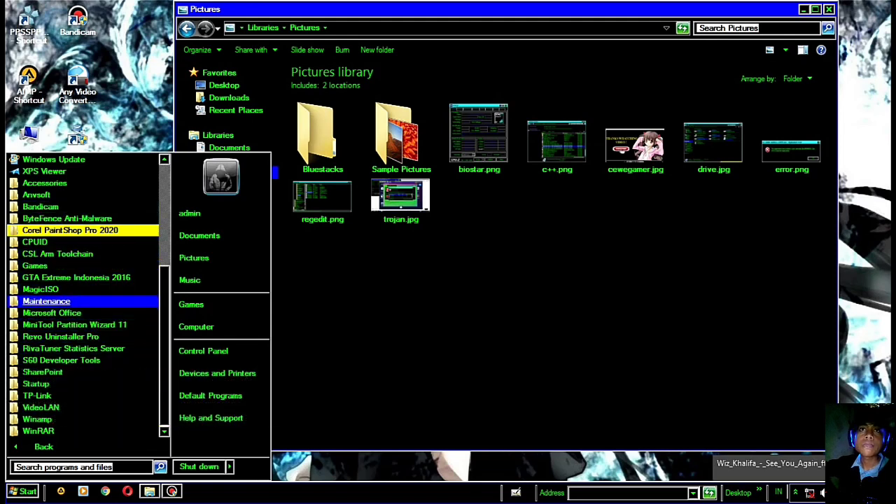
Open Microsoft Security Essentials from the list of installed programs.
{"action": "left_click_drag", "start_coordinate": [165, 315], "coordinate": [165, 278]}
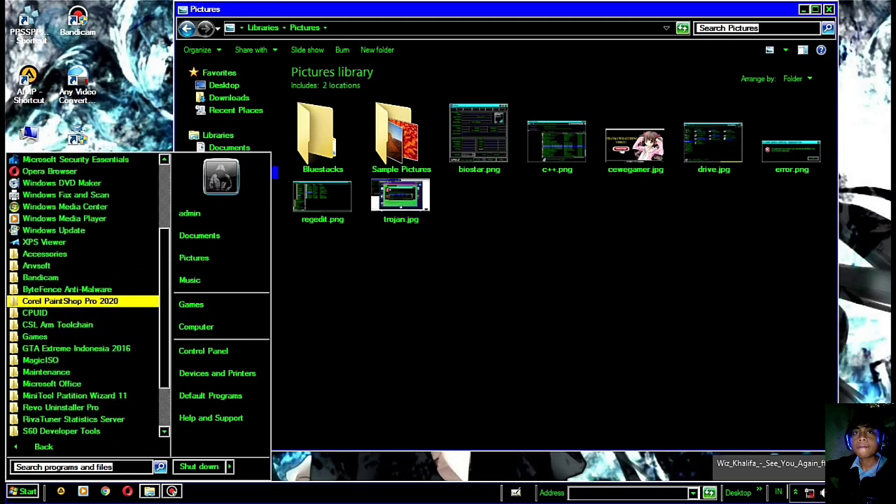
{"action": "scroll", "coordinate": [85, 238], "scroll_direction": "up", "scroll_amount": 2}
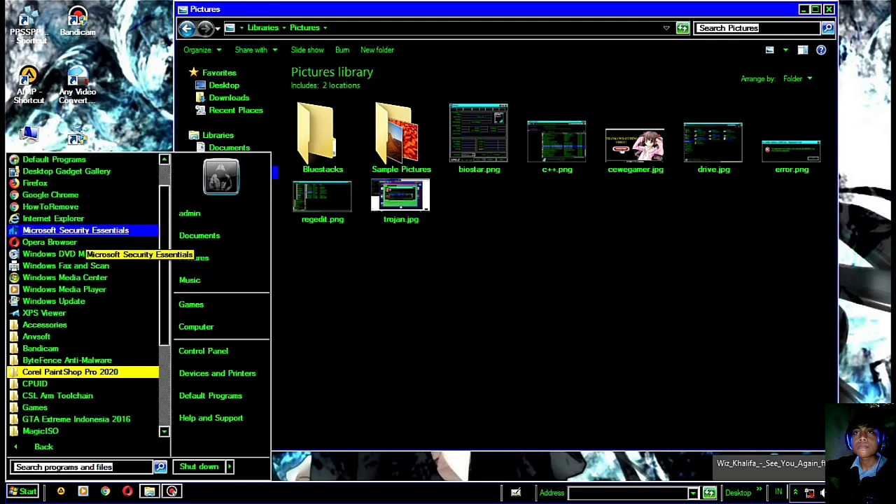
{"action": "key", "text": "Down"}
{"action": "key", "text": "Up"}
{"action": "key", "text": "Up"}
{"action": "key", "text": "Return"}
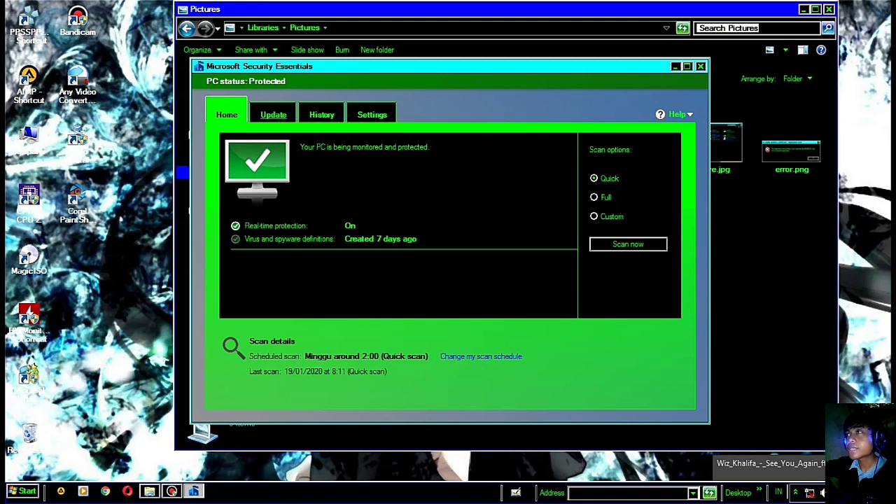
Check the virus definition update details and look through the quarantined items in the detection history.
{"action": "left_click", "coordinate": [274, 115]}
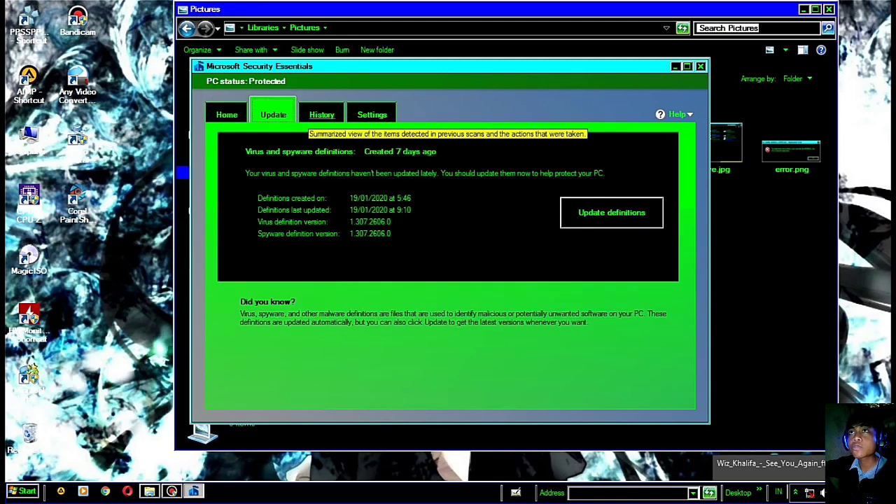
{"action": "left_click", "coordinate": [322, 115]}
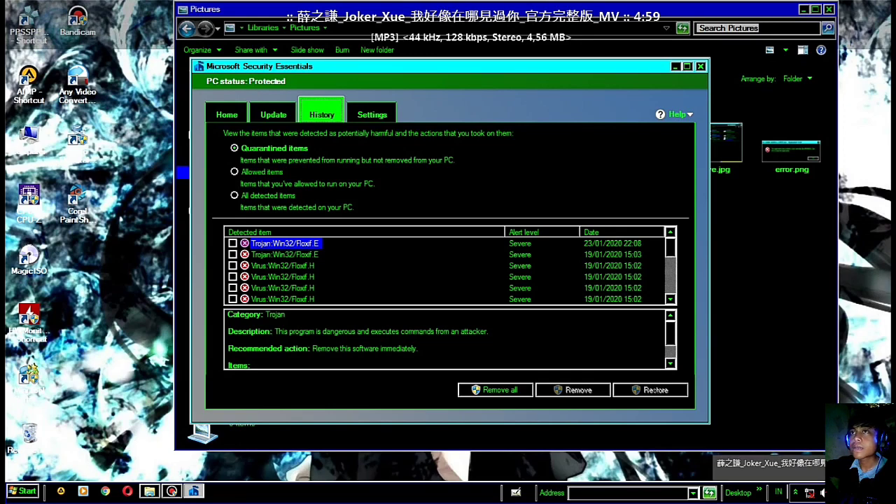
{"action": "scroll", "coordinate": [446, 272], "scroll_direction": "down", "scroll_amount": 4}
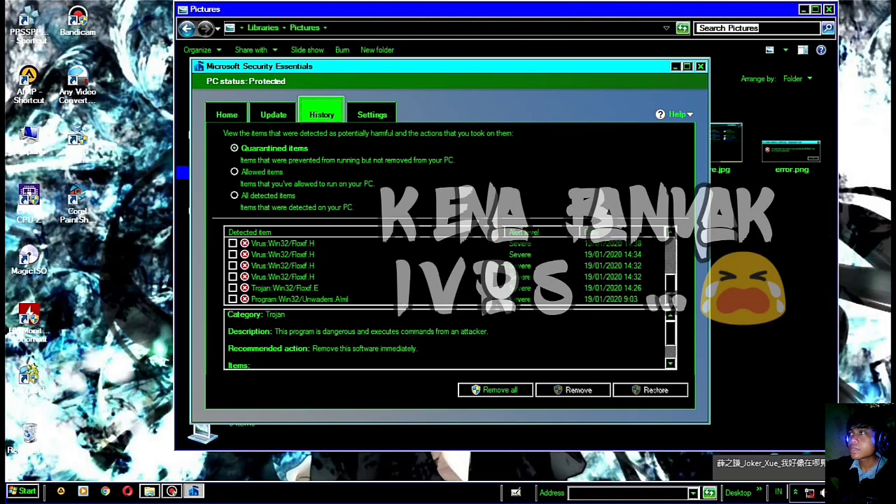
{"action": "scroll", "coordinate": [446, 272], "scroll_direction": "up", "scroll_amount": 4}
{"action": "scroll", "coordinate": [448, 271], "scroll_direction": "up", "scroll_amount": 1}
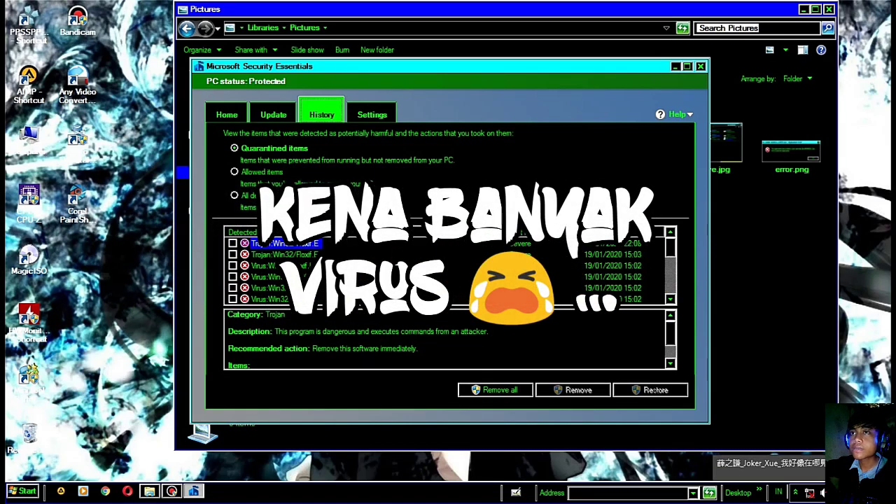
Switch back to the Pictures library, view error.png enlarged to read its error message, and close the picture.
{"action": "key", "text": "alt+Tab"}
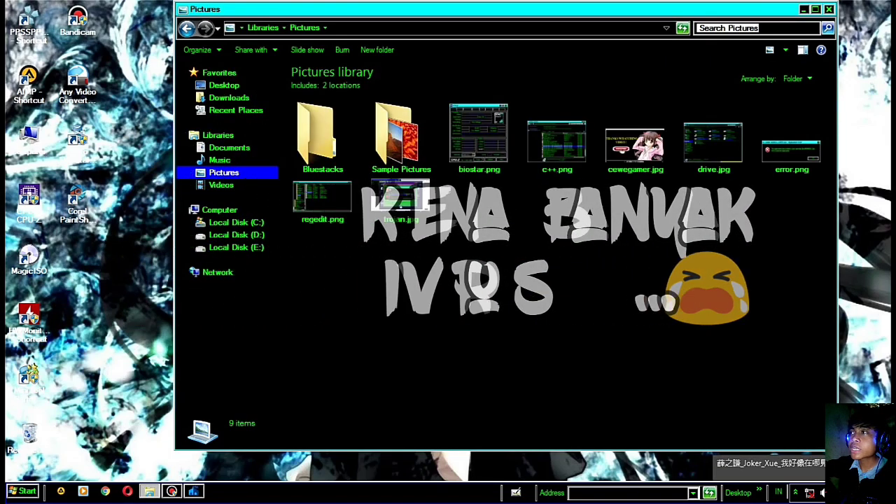
{"action": "left_click", "coordinate": [792, 140]}
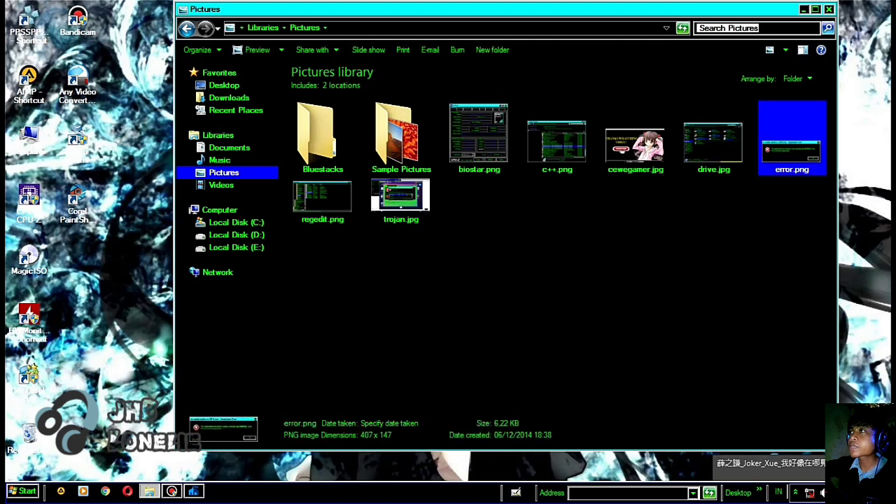
{"action": "double_click", "coordinate": [792, 141]}
{"action": "scroll", "coordinate": [450, 238], "scroll_direction": "up", "scroll_amount": 4}
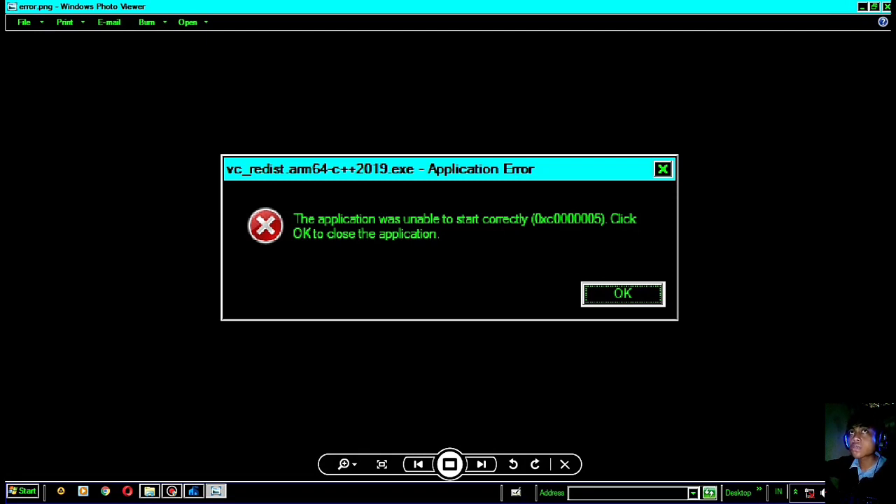
{"action": "key", "text": "alt+F4"}
{"action": "left_click", "coordinate": [560, 302]}
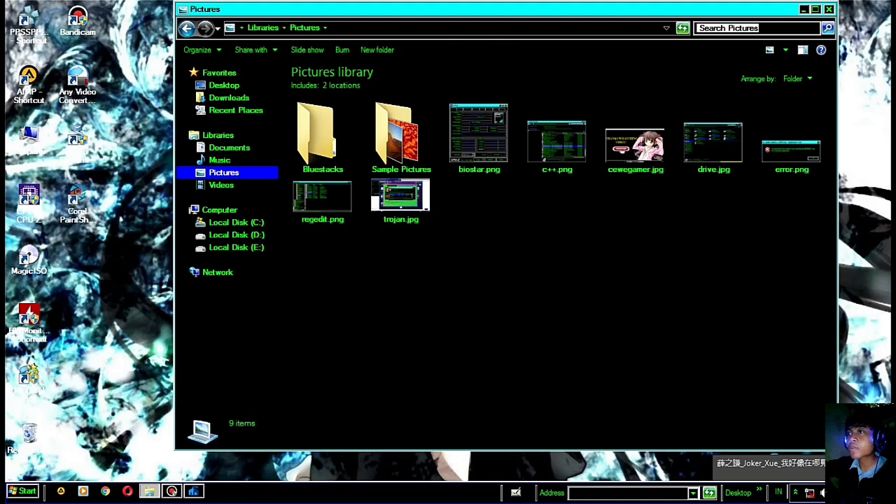
Review the scheduled scan settings, protection status and definition update details in Microsoft Security Essentials, and close the program.
{"action": "left_click", "coordinate": [194, 492]}
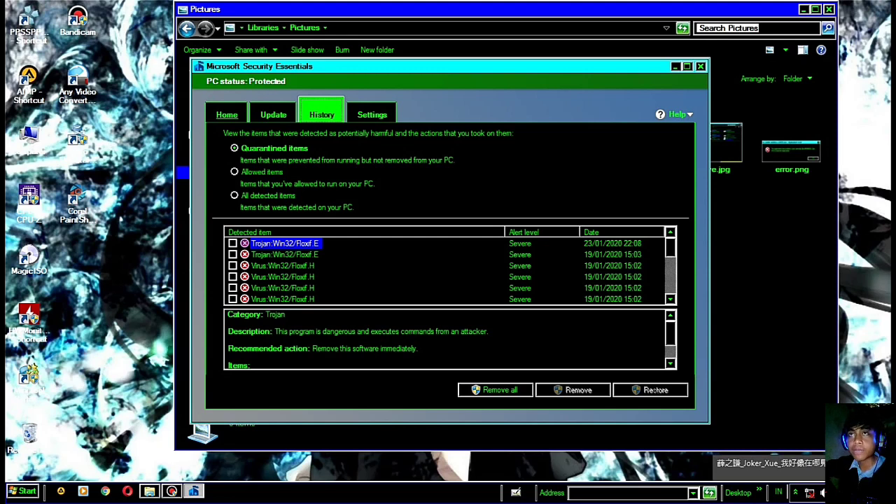
{"action": "left_click", "coordinate": [372, 114]}
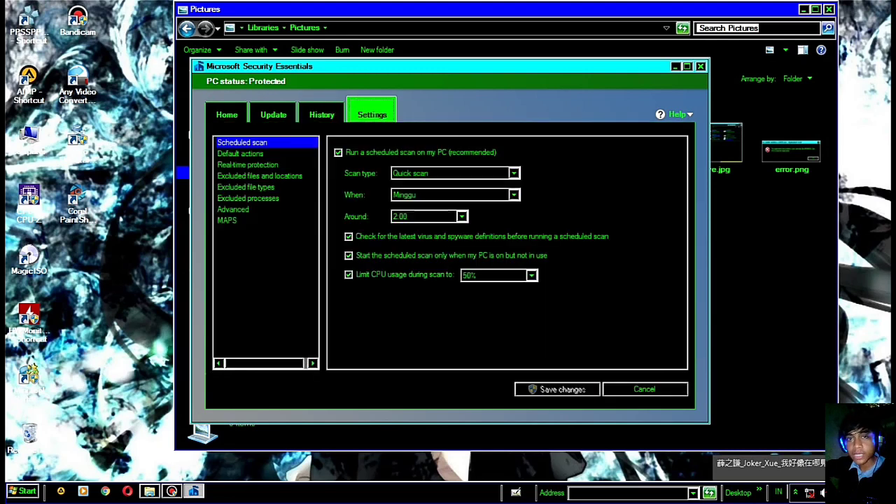
{"action": "left_click", "coordinate": [227, 115]}
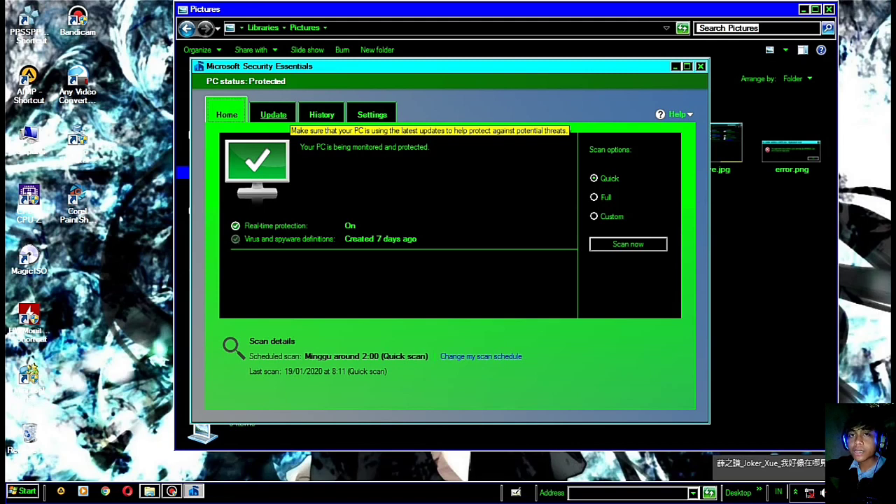
{"action": "left_click", "coordinate": [273, 114]}
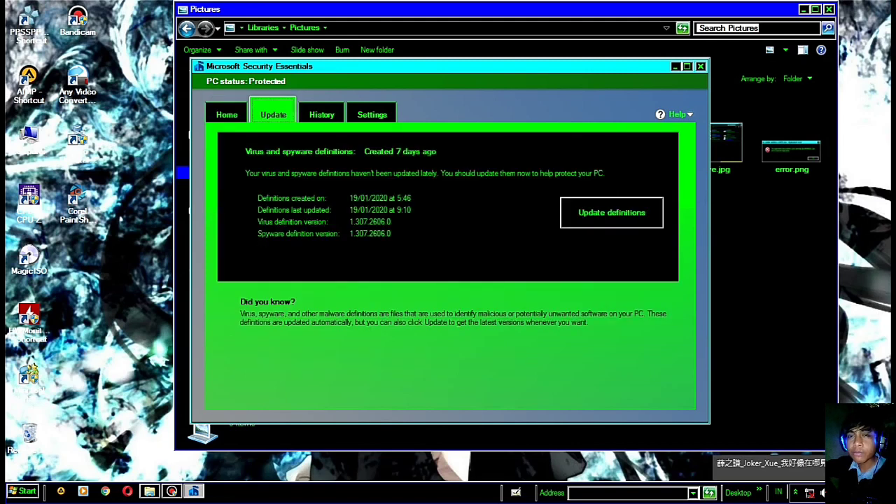
{"action": "left_click", "coordinate": [701, 66]}
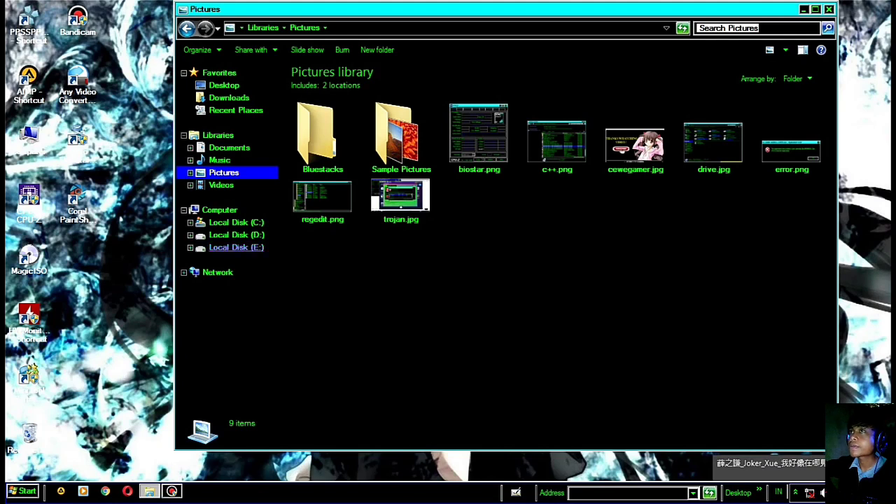
Run VC_redist.x64.exe from the Windows folder on Local Disk (D:).
{"action": "left_click", "coordinate": [237, 235]}
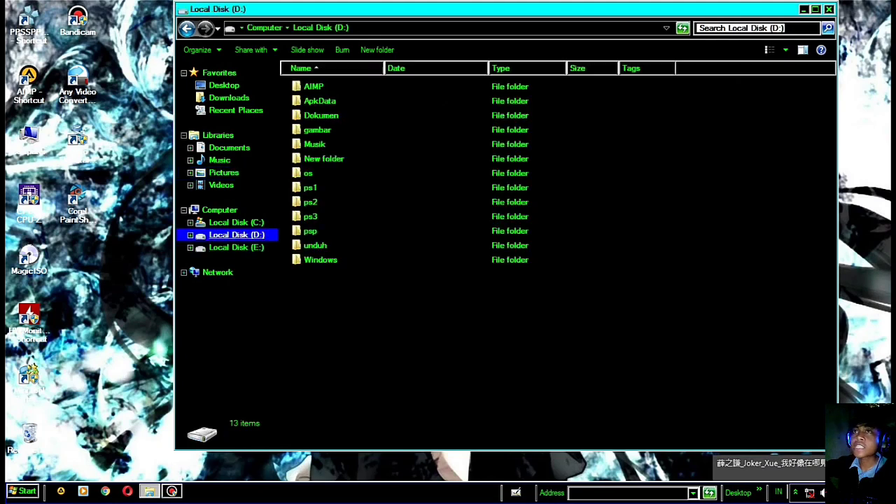
{"action": "double_click", "coordinate": [308, 258]}
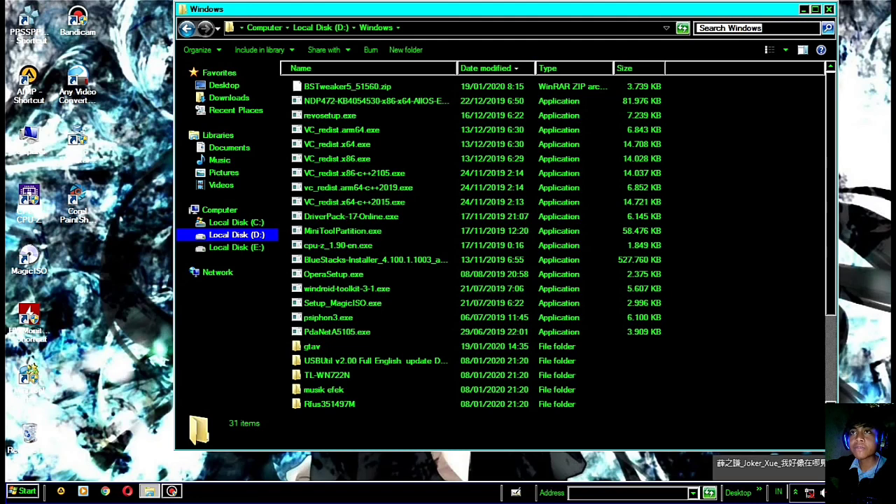
{"action": "left_click", "coordinate": [337, 145]}
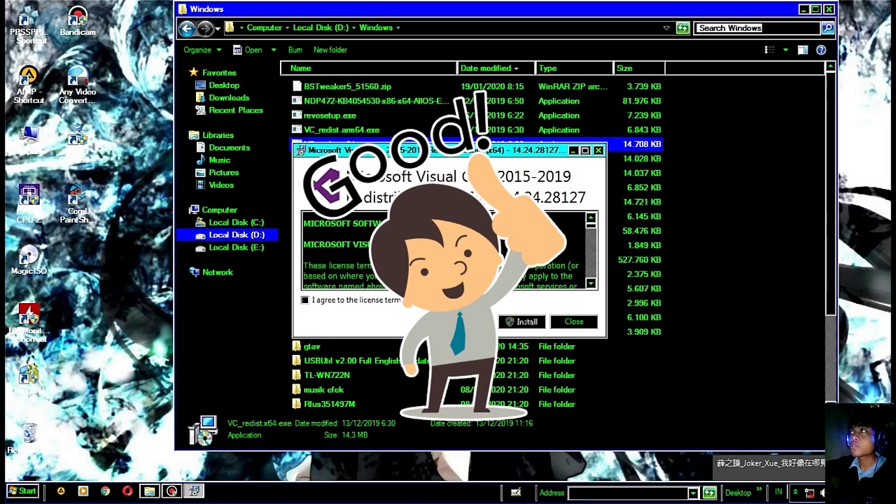
Accept the license terms in the Microsoft Visual C++ 2015-2019 Redistributable (x64) installer and dismiss its window.
{"action": "left_click", "coordinate": [306, 300]}
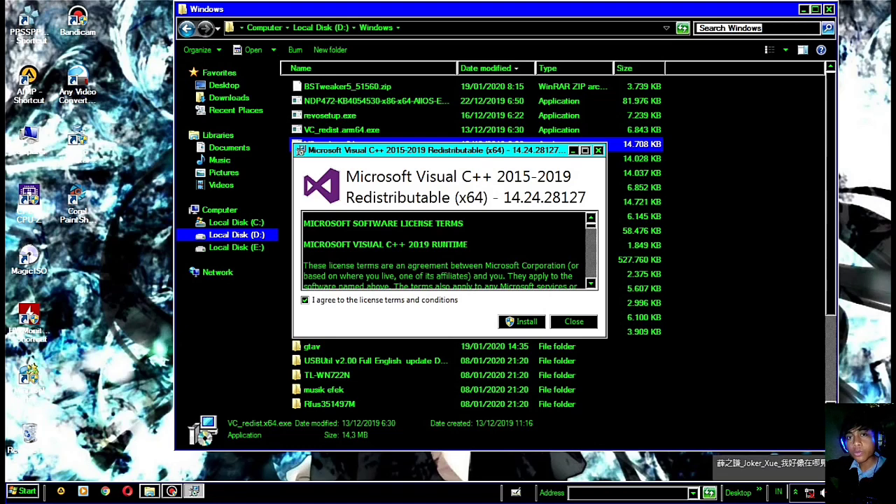
{"action": "key", "text": "Escape"}
{"action": "key", "text": "Return"}
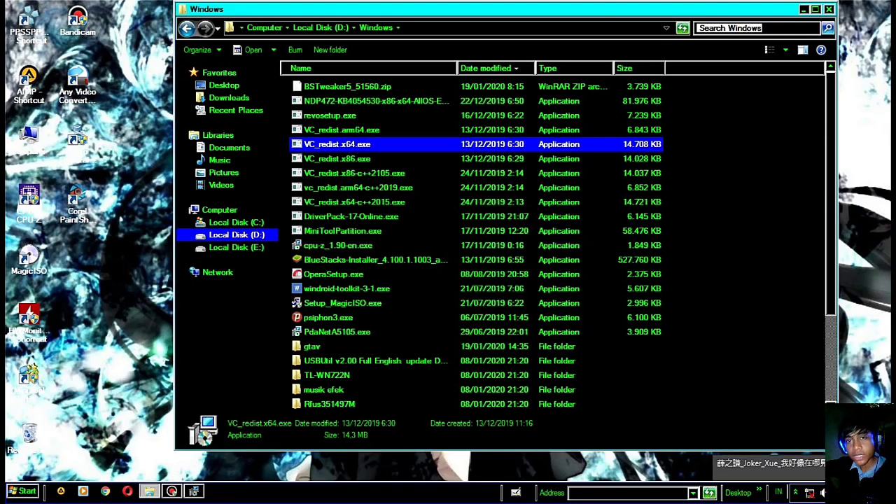